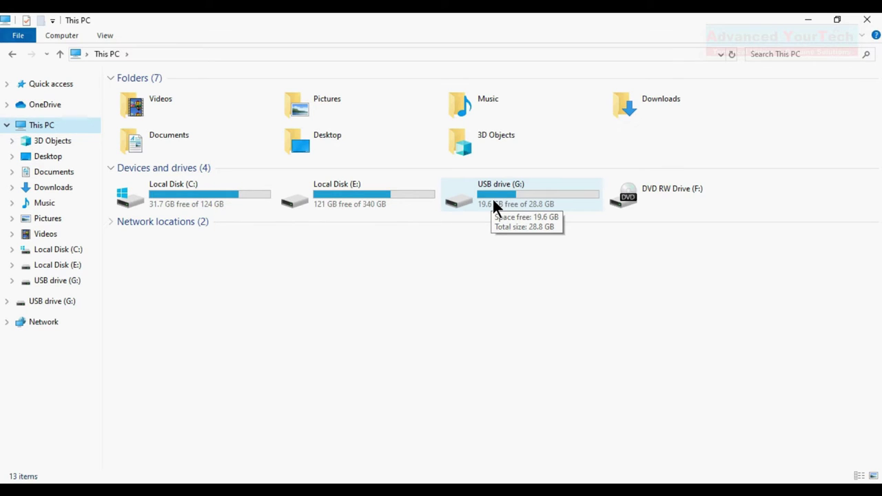
Open USB drive (G:) from This PC to check its contents.
double_click(503, 197)
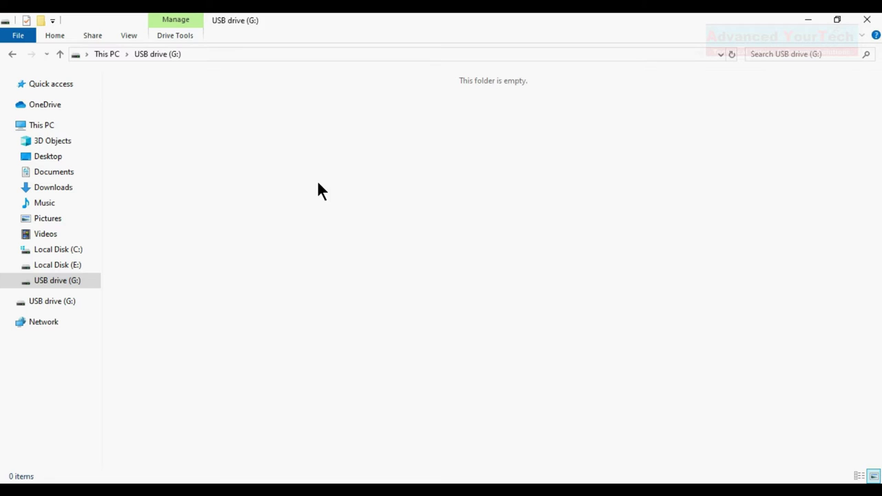
left_click(12, 54)
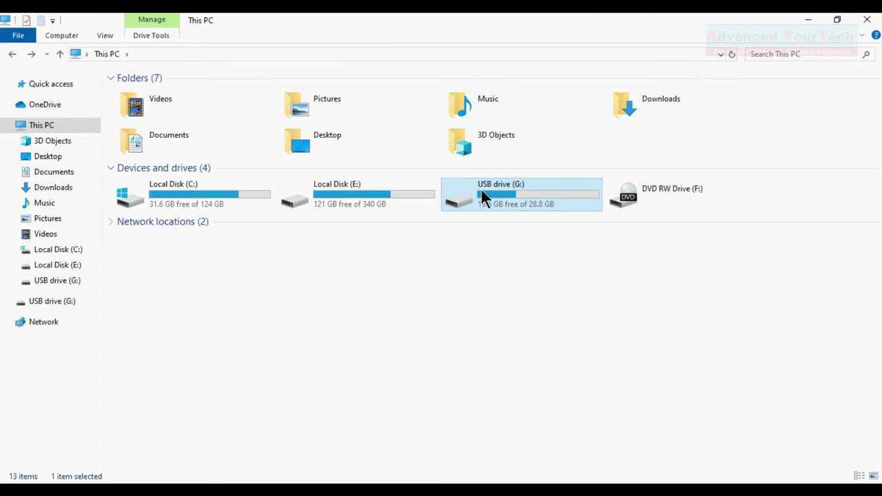
double_click(502, 204)
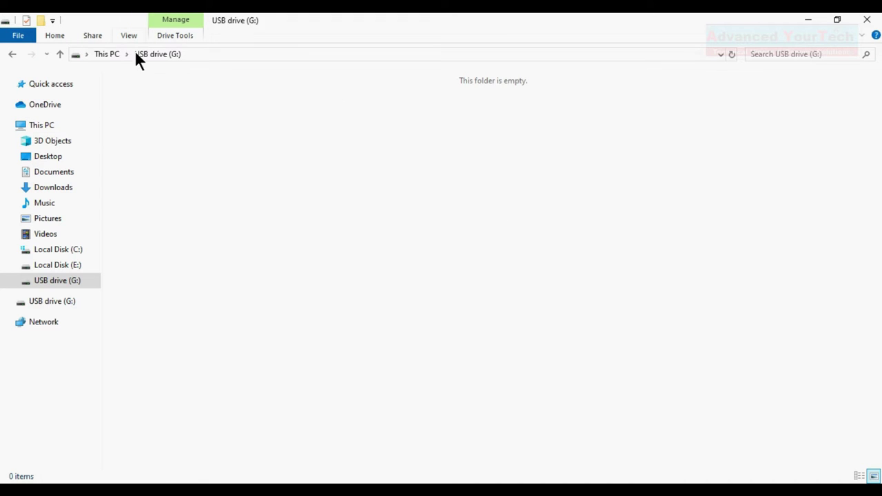
Set the folder options to show hidden files, folders, and drives, and apply the change.
left_click(128, 38)
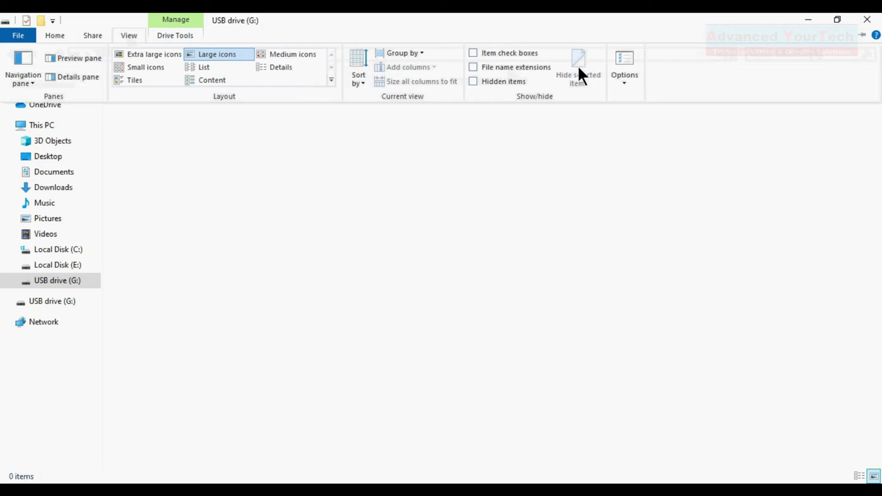
left_click(620, 79)
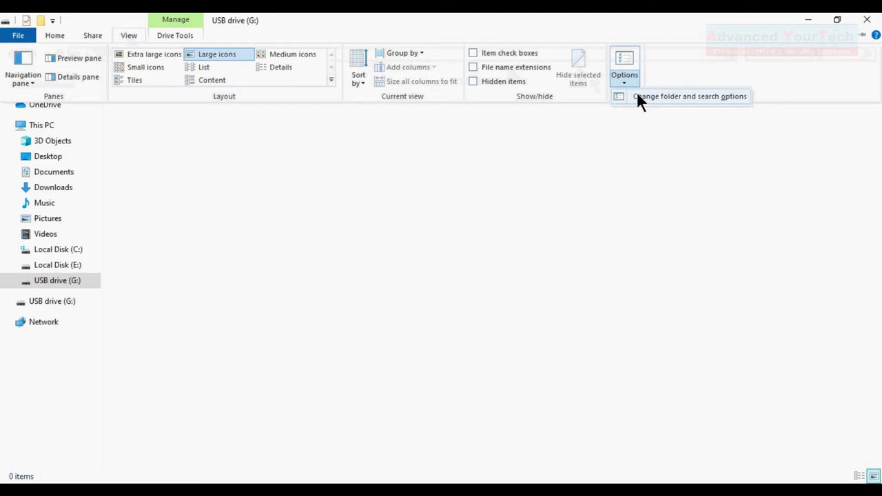
left_click(638, 98)
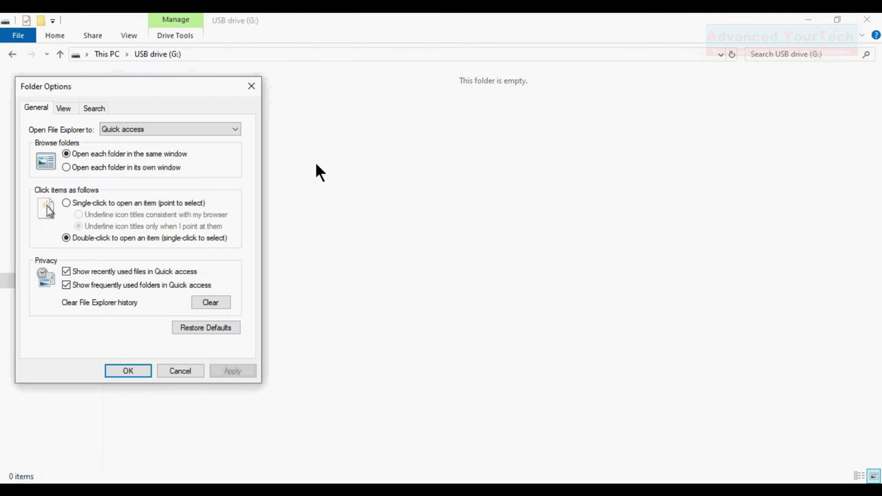
left_click(62, 108)
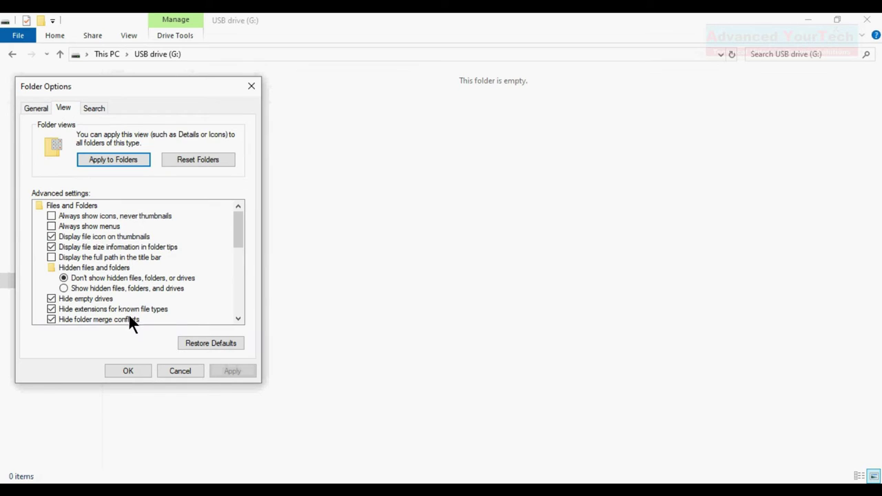
left_click(105, 289)
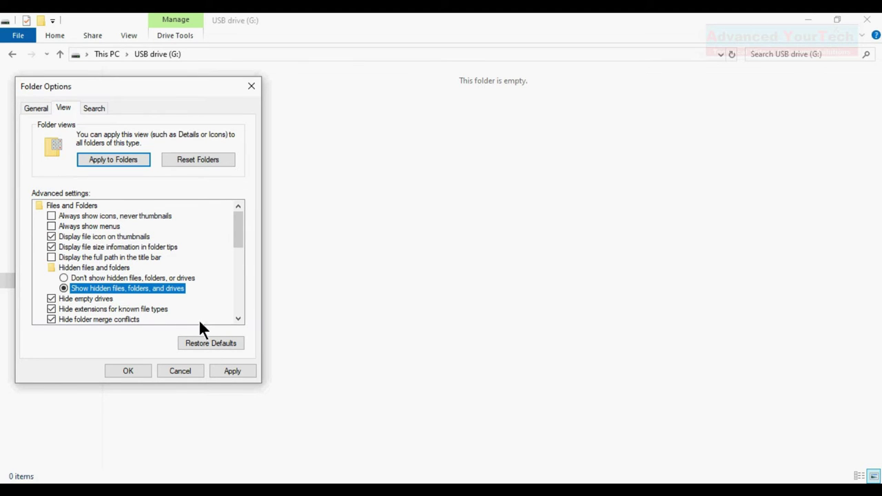
left_click(234, 370)
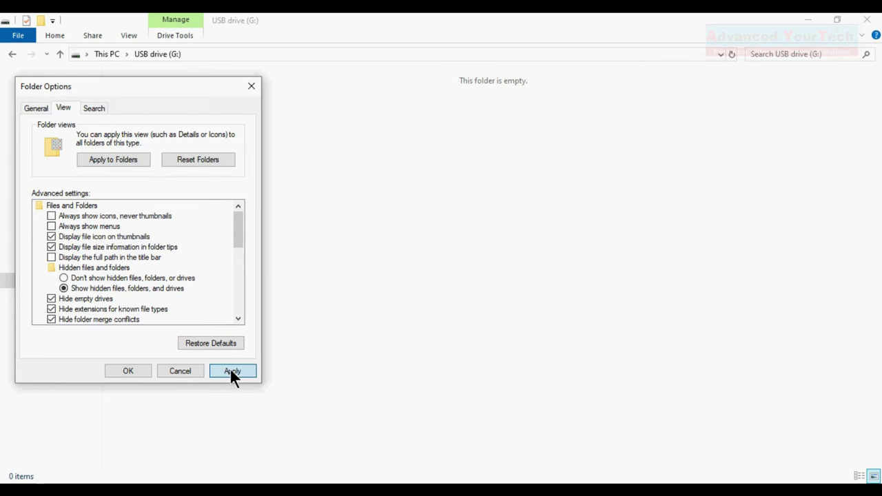
left_click(142, 370)
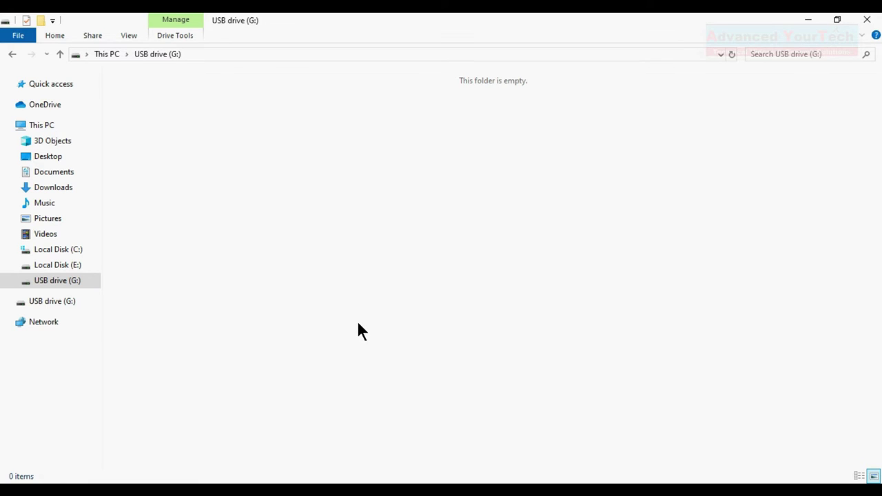
Turn off "Hide protected operating system files (Recommended)" in the folder options, accept the warning, and apply the change.
key("alt+v")
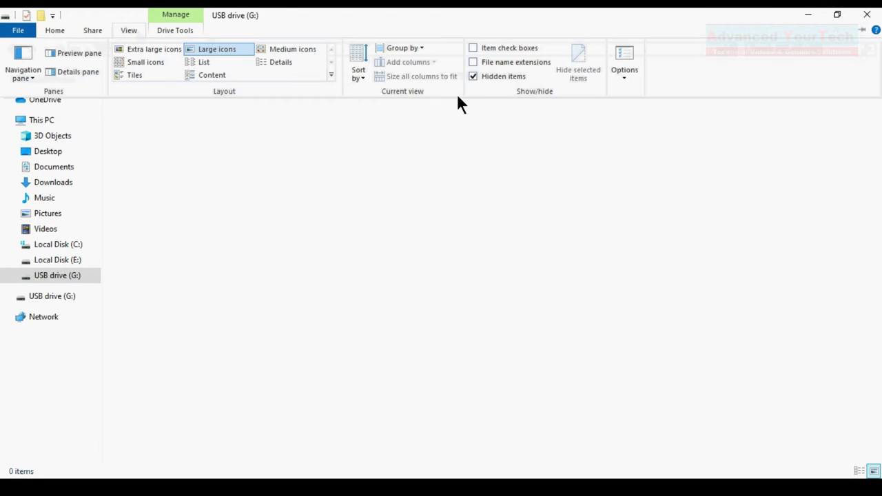
left_click(628, 75)
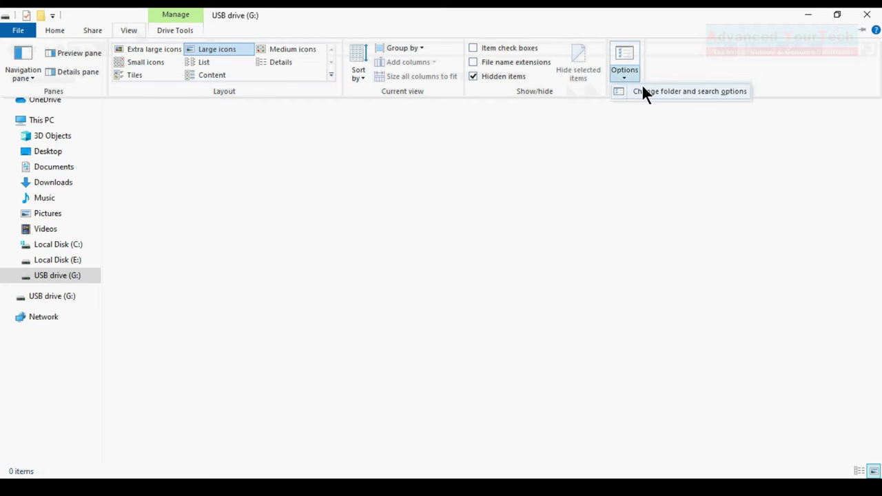
left_click(646, 97)
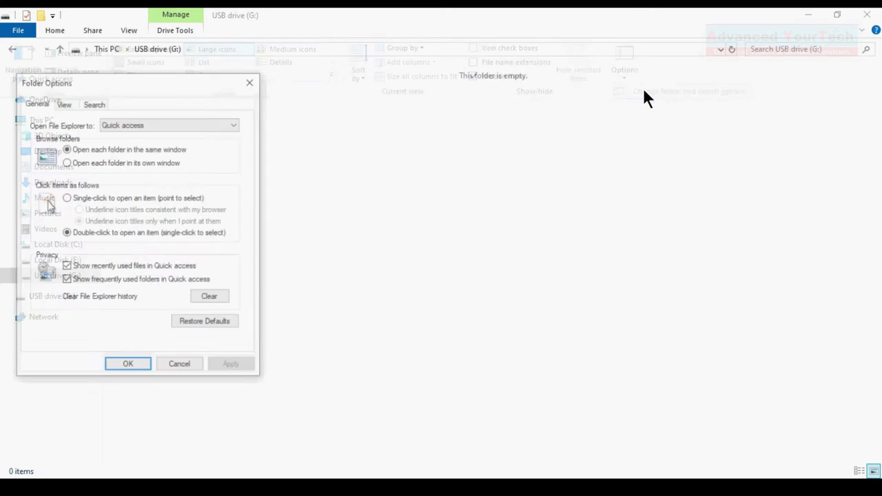
left_click(62, 104)
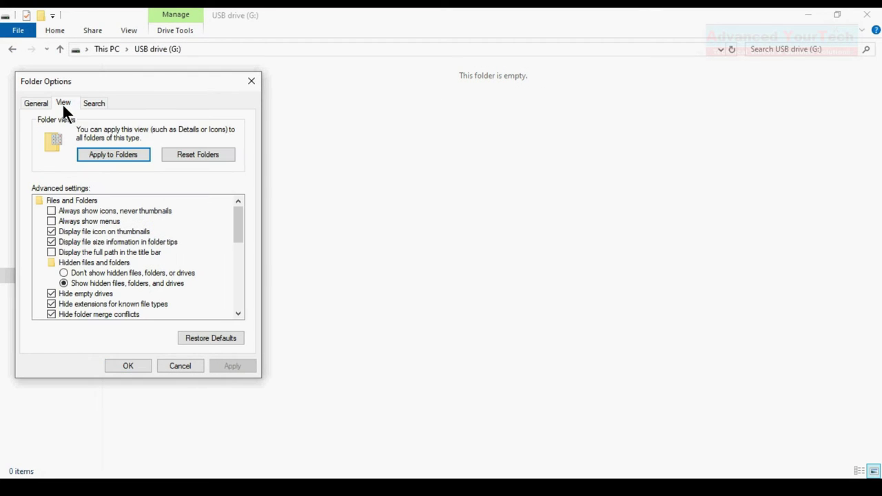
left_click_drag(235, 216, 238, 244)
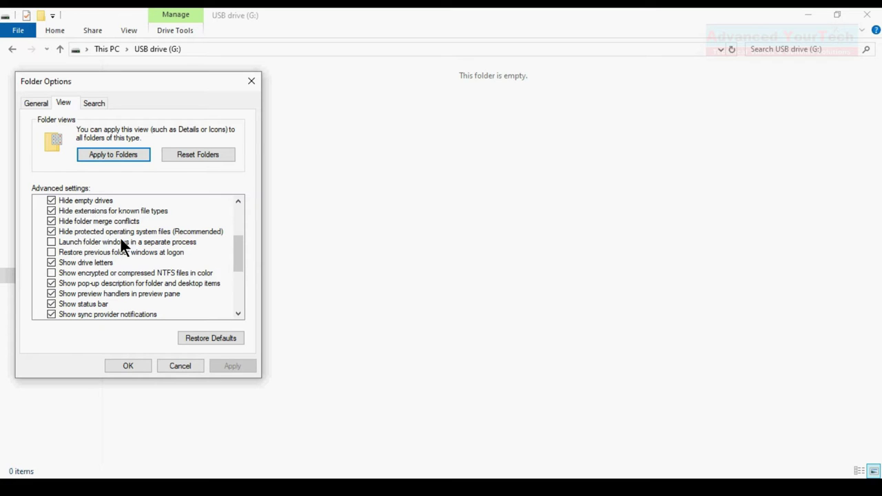
left_click(52, 231)
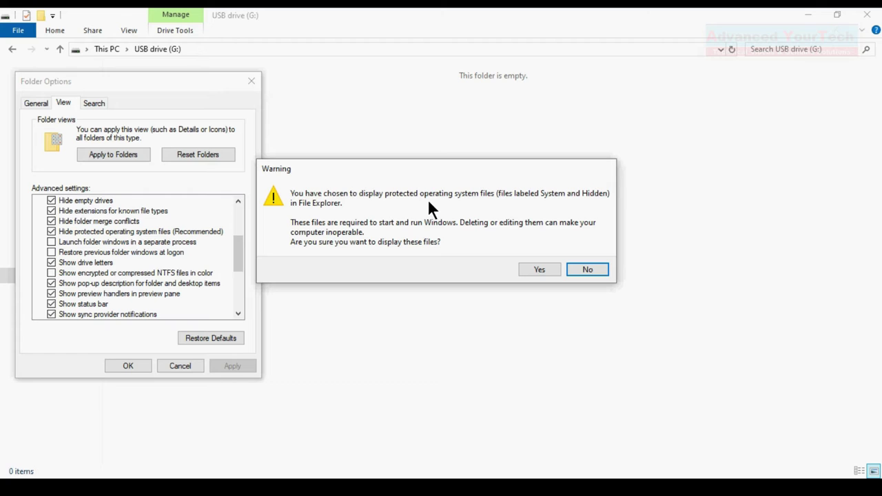
left_click(541, 267)
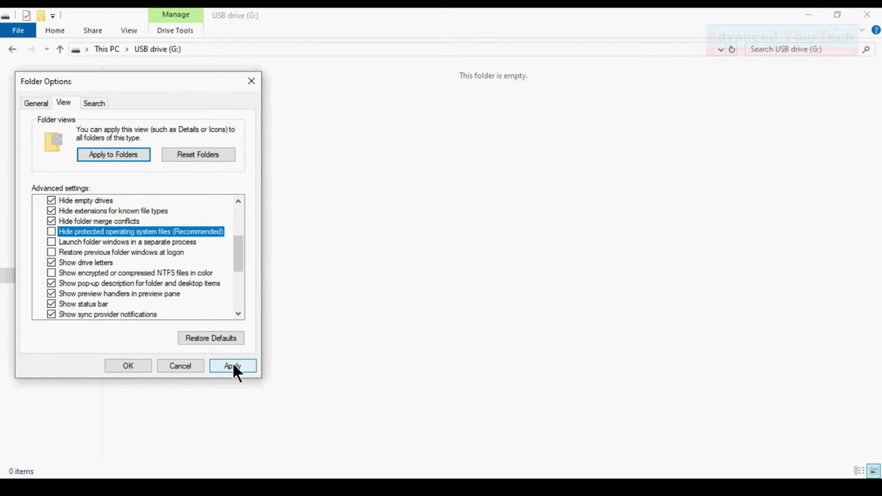
left_click(233, 366)
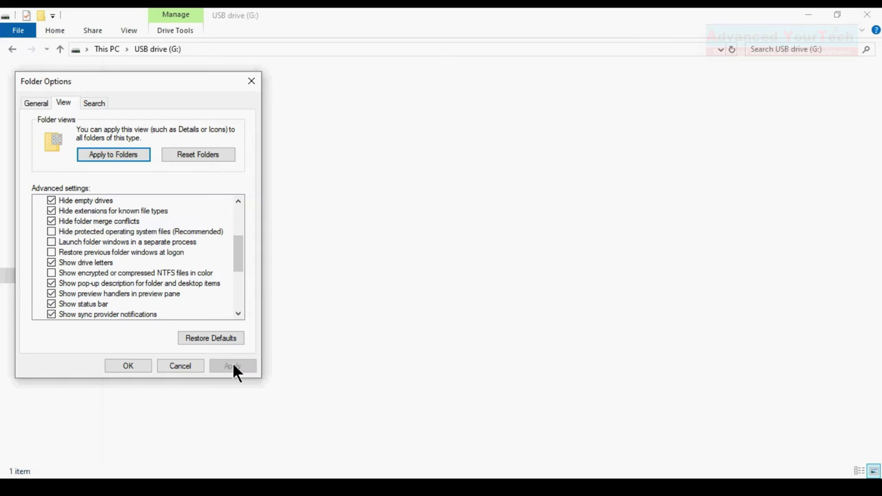
left_click(129, 366)
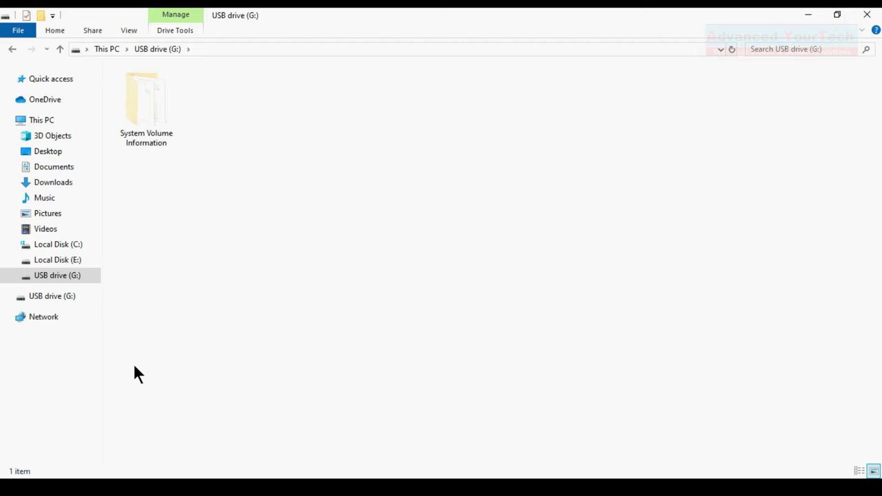
Copy all items from the System Volume Information folder into the root of USB drive (G:).
double_click(138, 128)
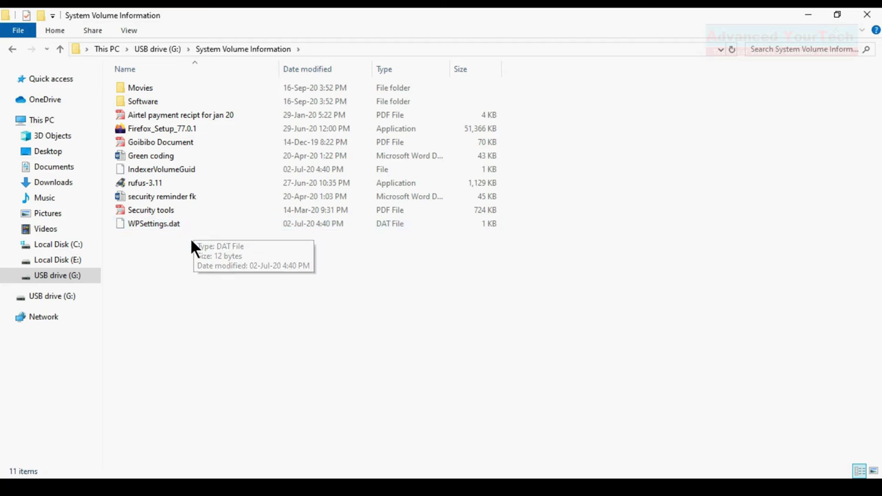
key("ctrl+a")
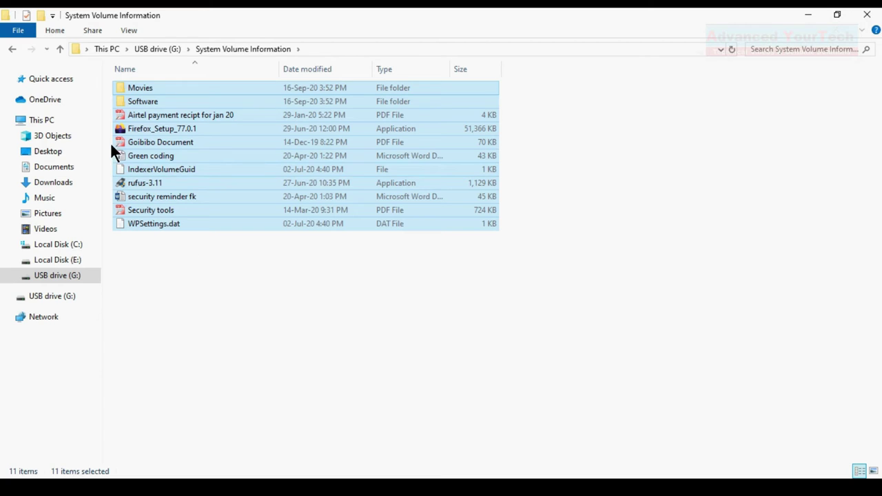
left_click(13, 49)
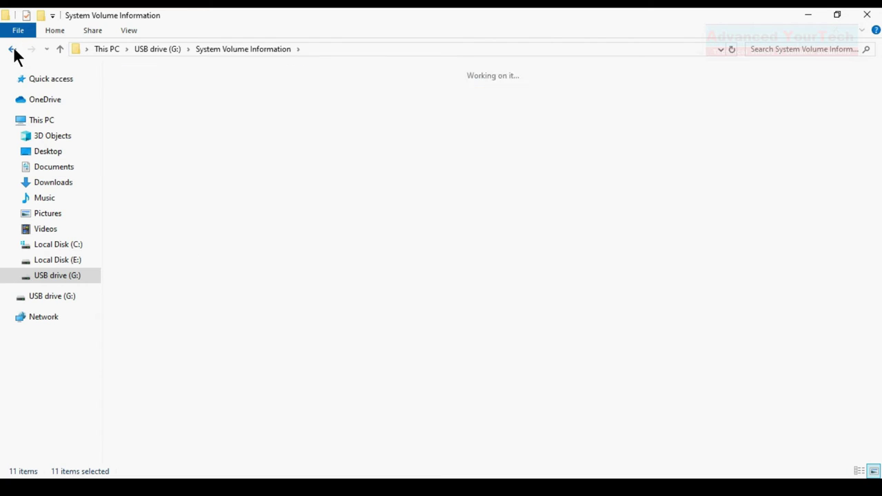
left_click(277, 205)
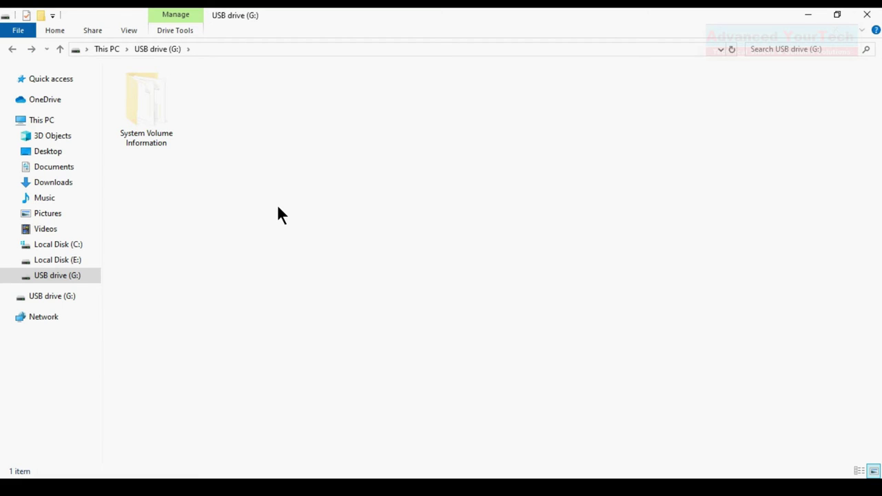
key("ctrl+v")
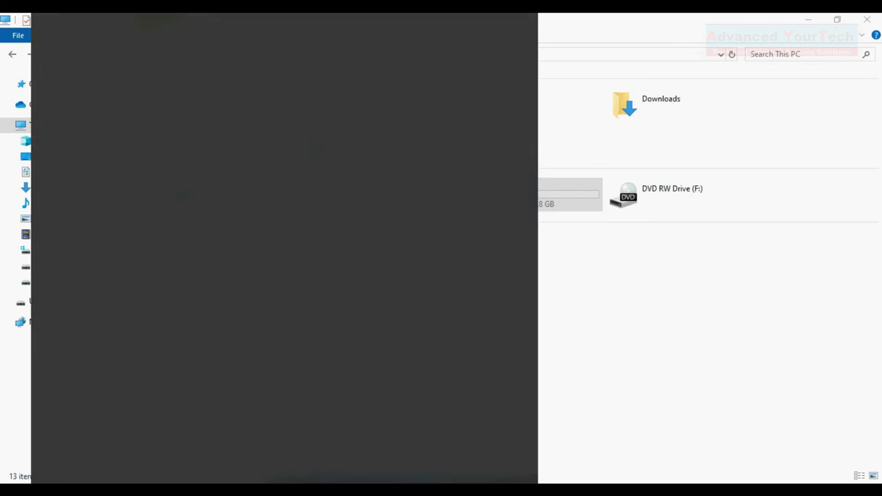
Search for cmd, run Command Prompt as administrator, and position its window so the drives in This PC stay visible.
type("cmd")
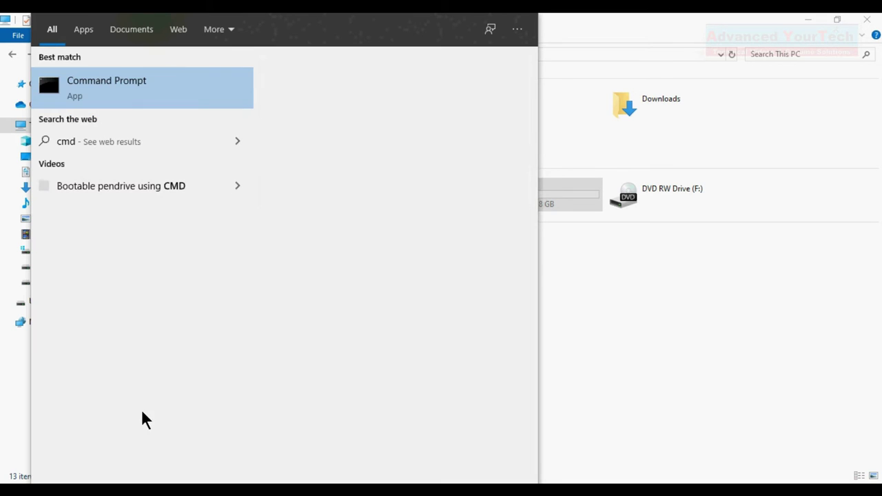
right_click(87, 88)
left_click(112, 100)
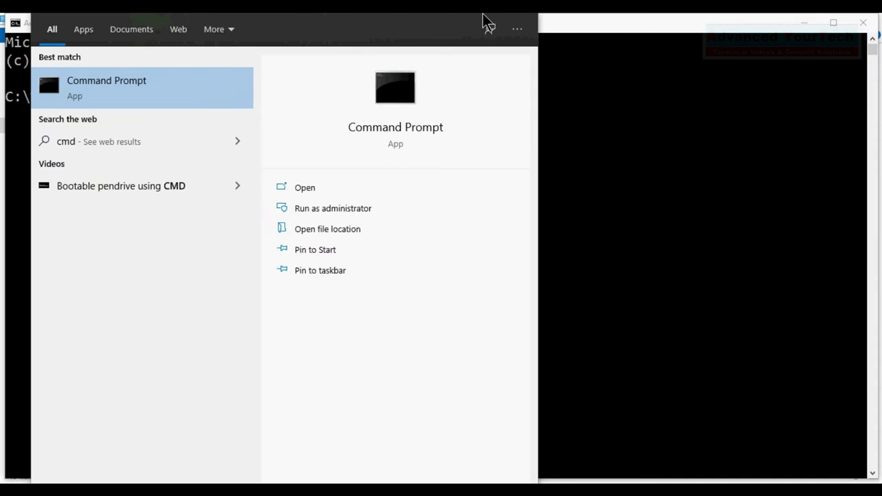
left_click(576, 34)
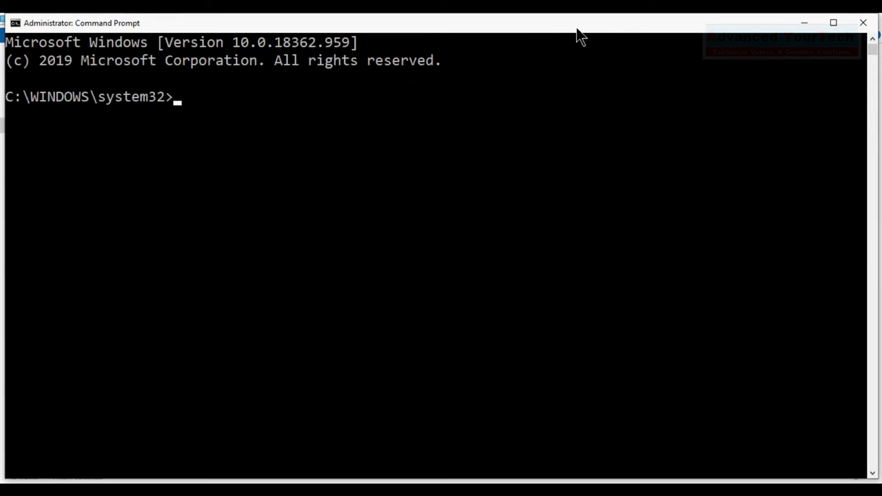
left_click(833, 23)
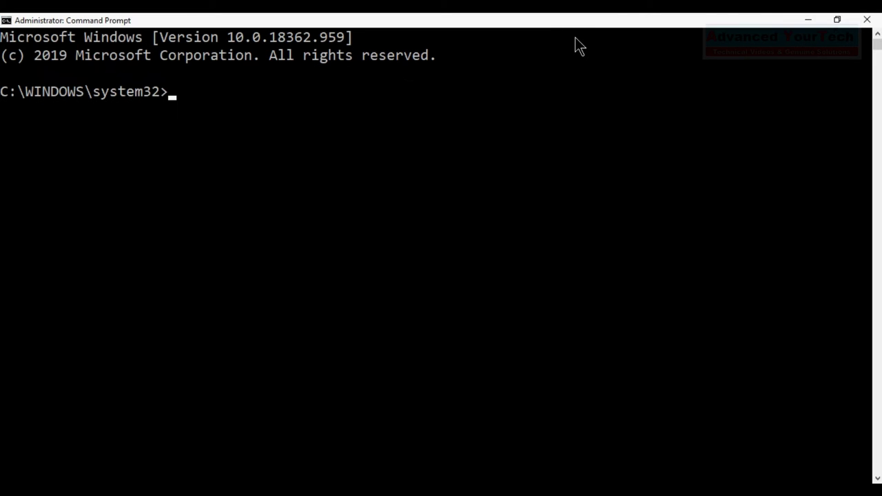
left_click_drag(579, 26, 747, 256)
Check the USB drive for errors by running chkdsk g: in Command Prompt.
left_click(395, 368)
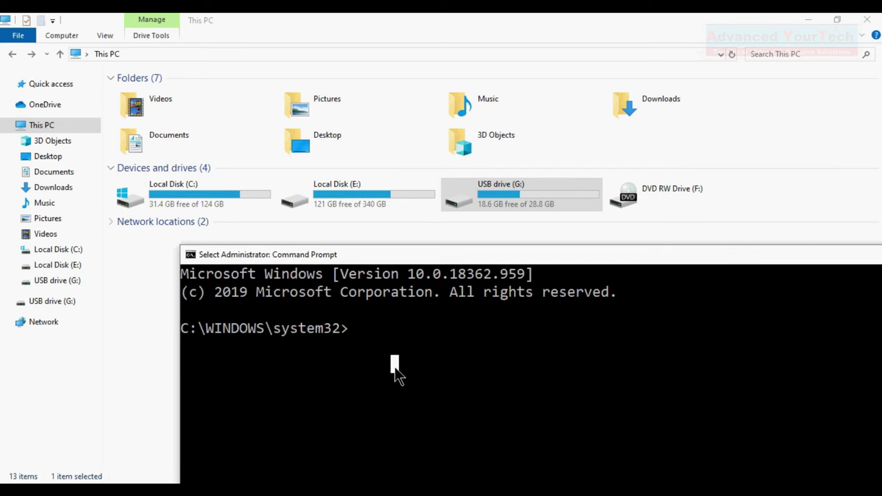
type("chk")
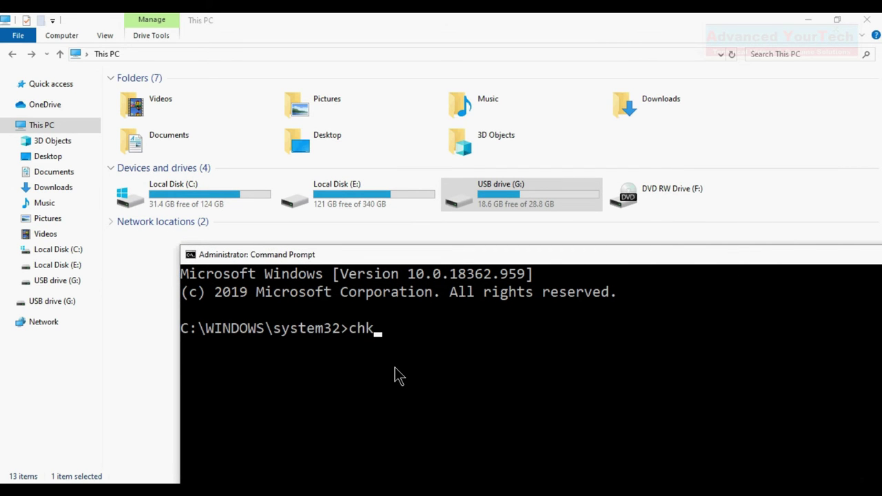
type("dsk ")
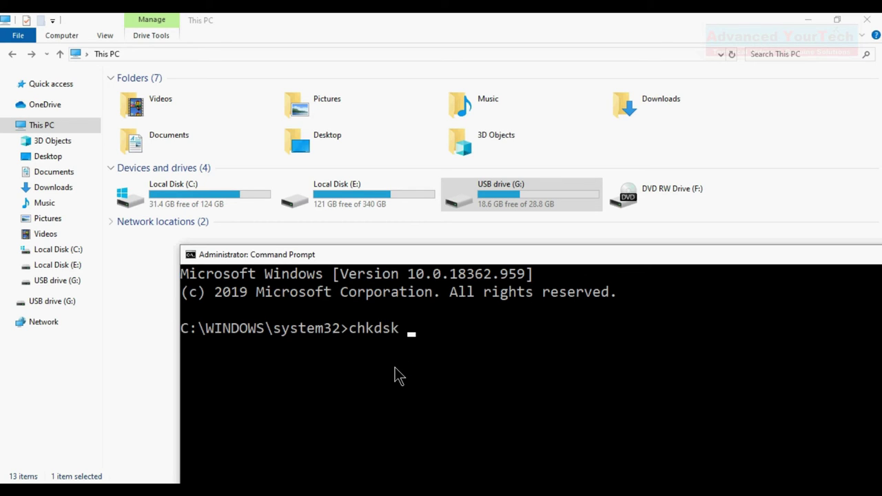
type("g:")
key("Return")
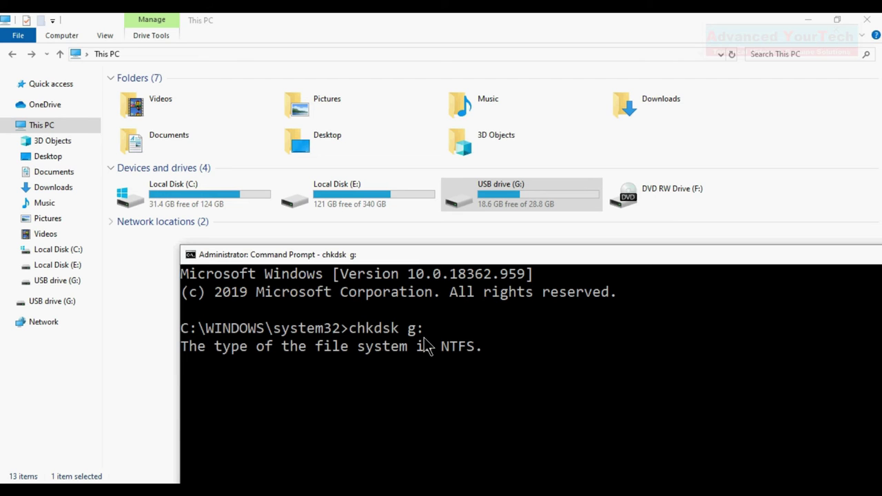
left_click_drag(480, 255, 460, 45)
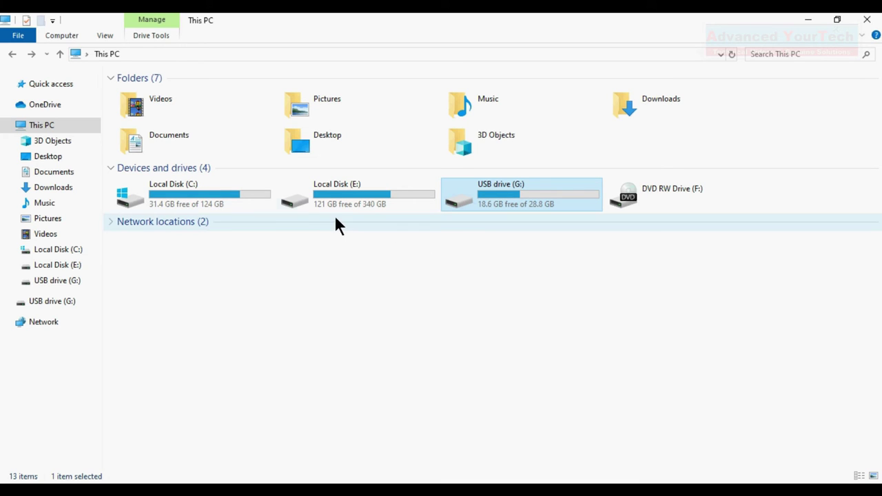
Open Local Disk (E:) and examine its hidden $RECYCLE.BIN and System Volume Information folders.
left_click(348, 195)
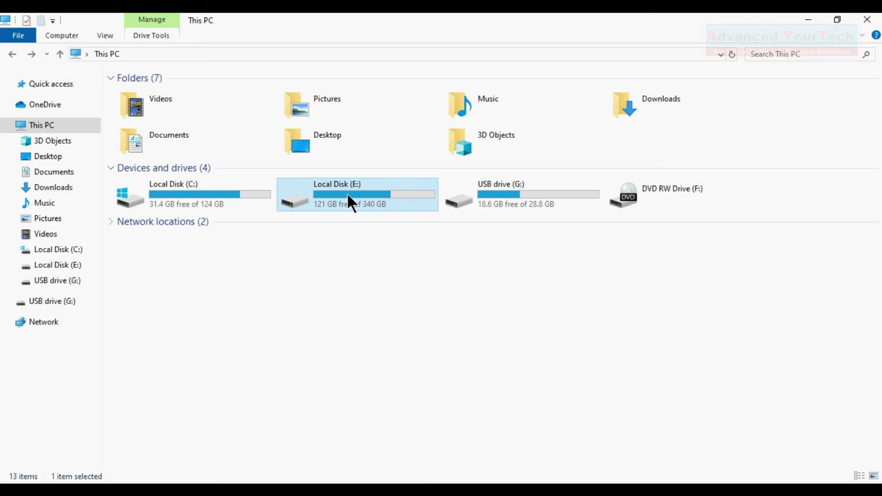
double_click(348, 195)
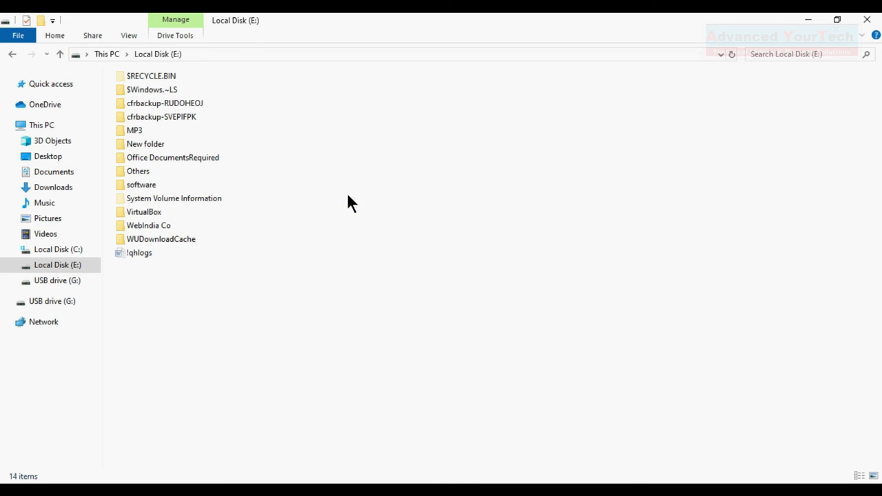
left_click(148, 77)
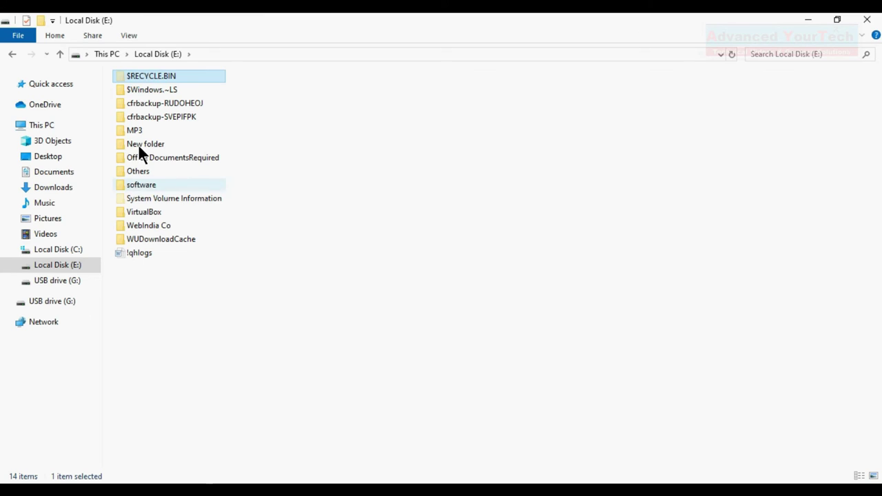
left_click(143, 198)
mouse_move(175, 197)
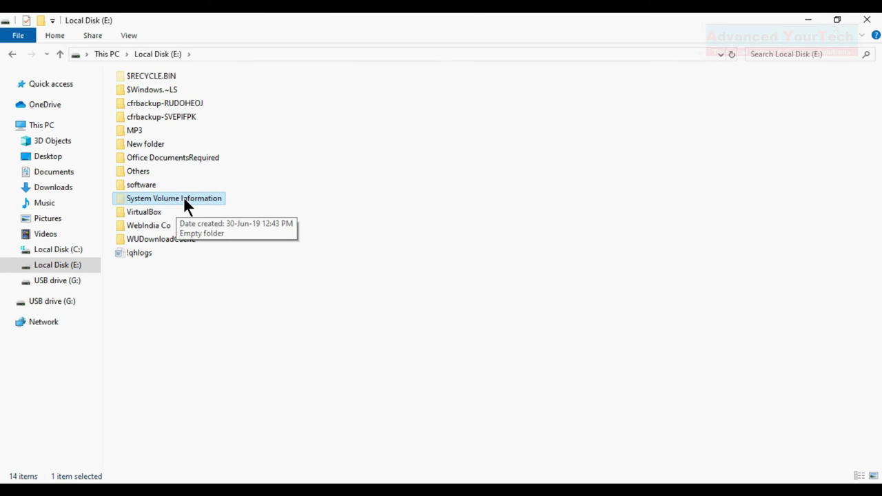
In the $RECYCLE.BIN folder on Local Disk (E:), try to open the Windows7 OS folder and select it together with Documents.
double_click(155, 76)
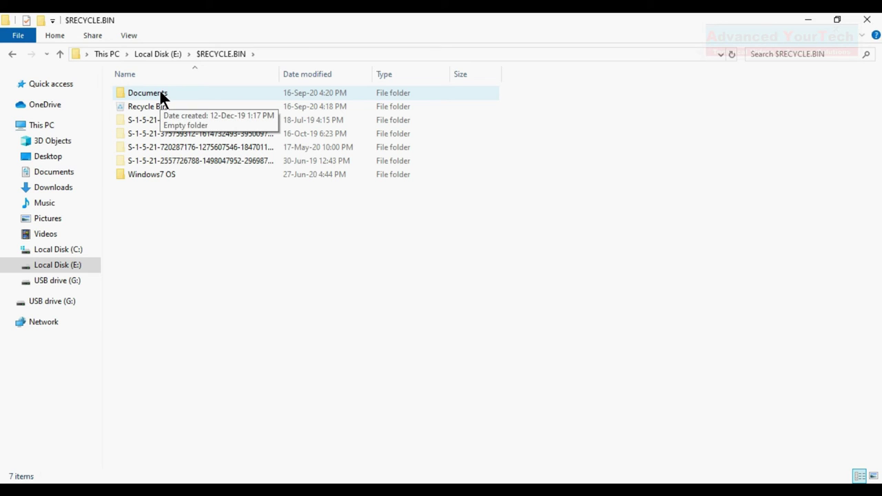
double_click(145, 174)
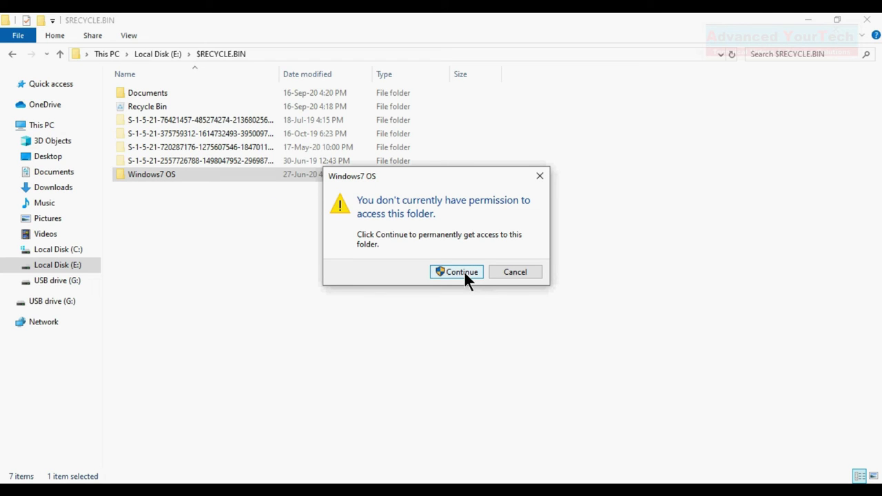
left_click(501, 270)
left_click(143, 96, "ctrl")
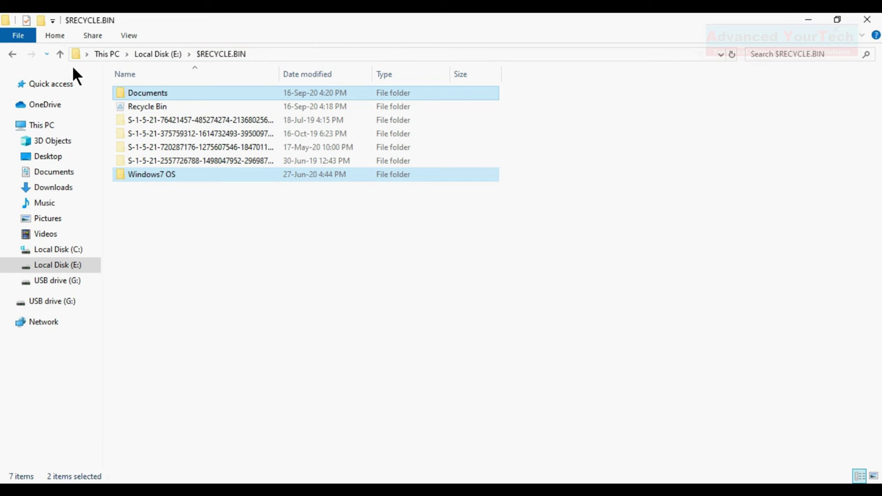
left_click(13, 55)
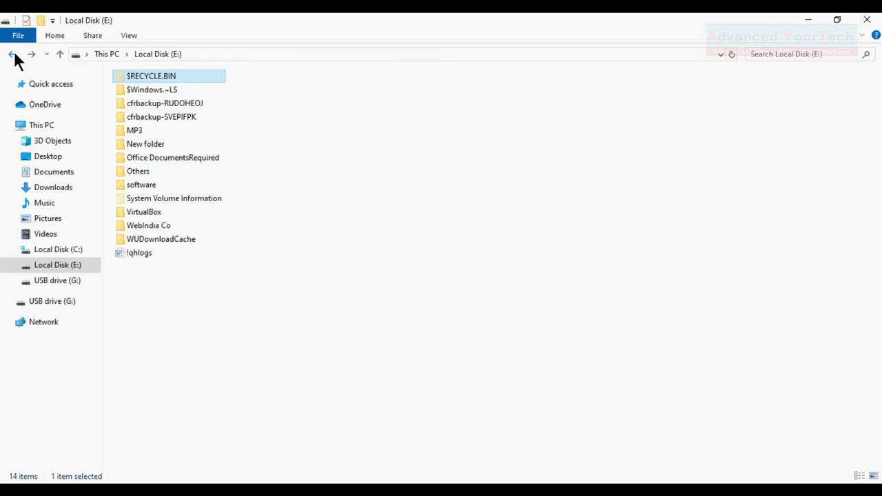
Try to open the System Volume Information folder on Local Disk (E:).
left_click(279, 267)
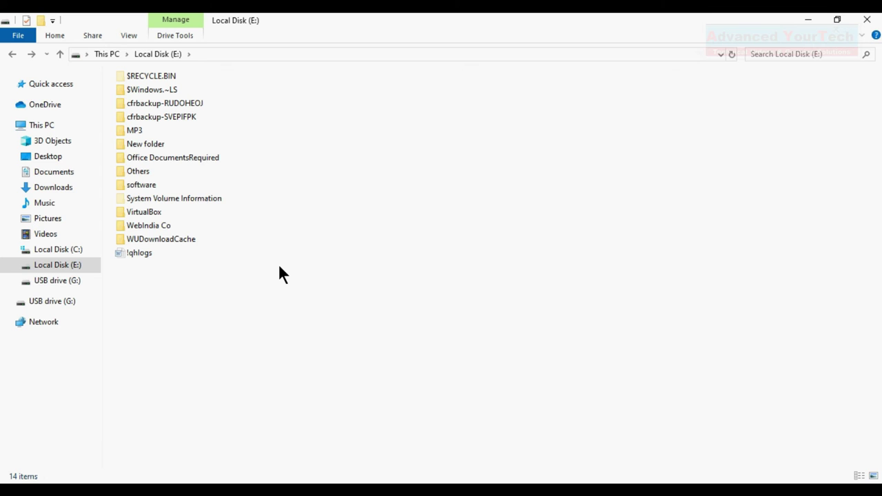
left_click(195, 201)
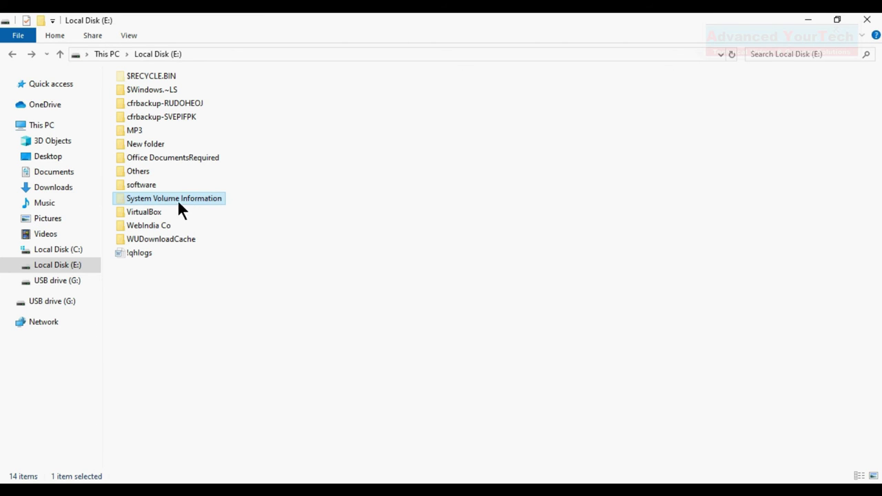
double_click(179, 200)
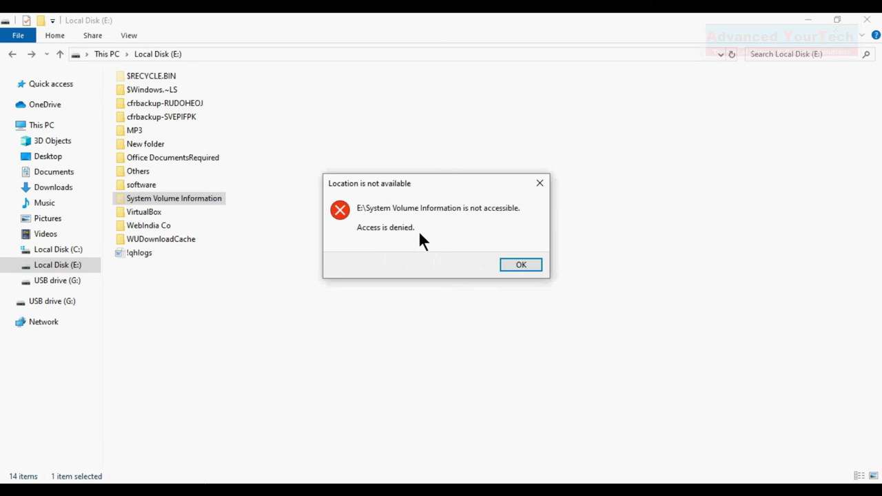
left_click(539, 182)
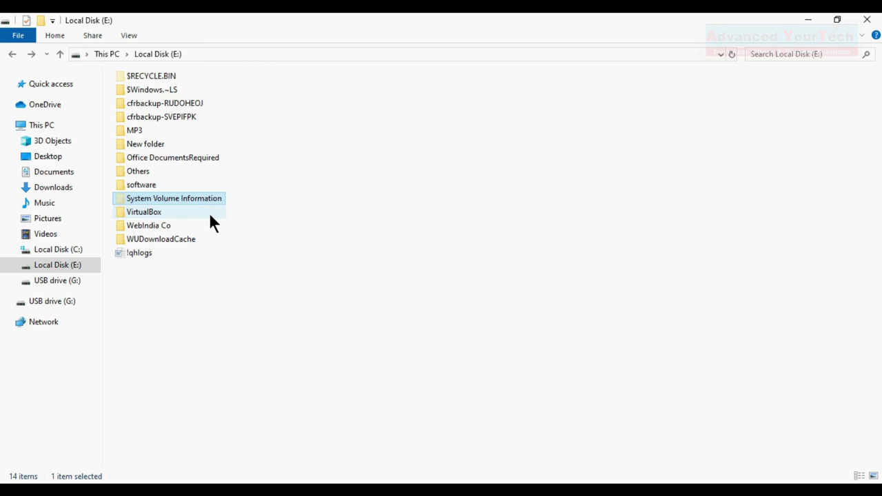
View the contents of the $RECYCLE.BIN folder on Local Disk (E:) again and return to This PC.
double_click(148, 76)
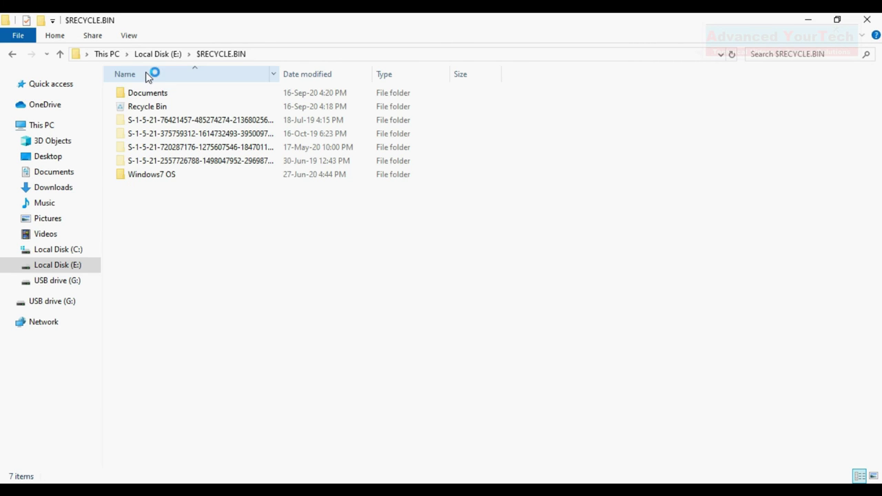
left_click(12, 54)
left_click(304, 230)
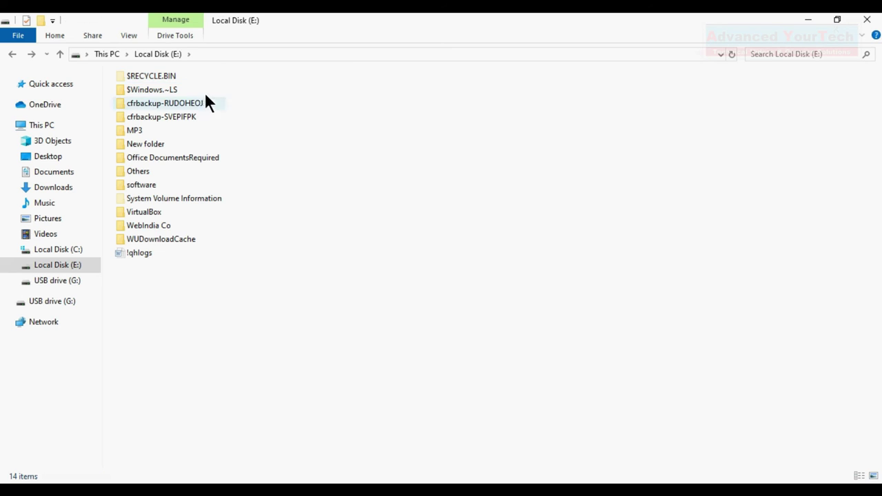
left_click(9, 55)
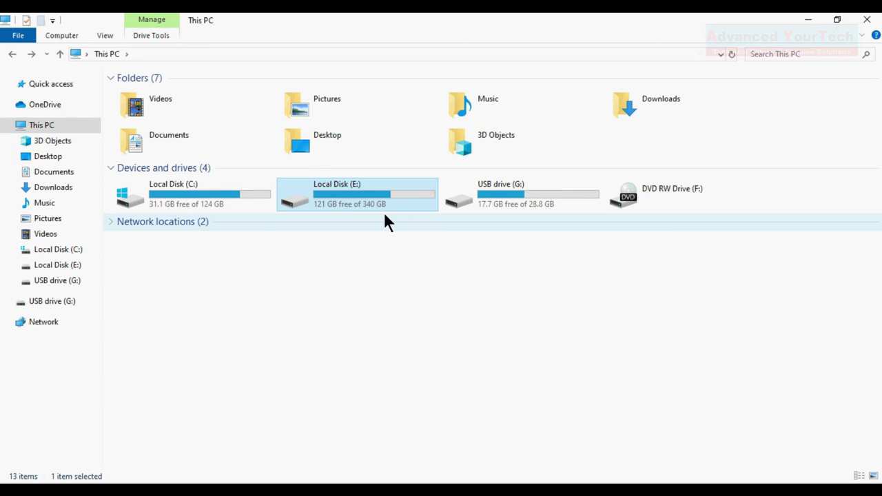
Turn off Minimize the Ribbon in This PC and locate the "Change folder and search options" command.
left_click(367, 260)
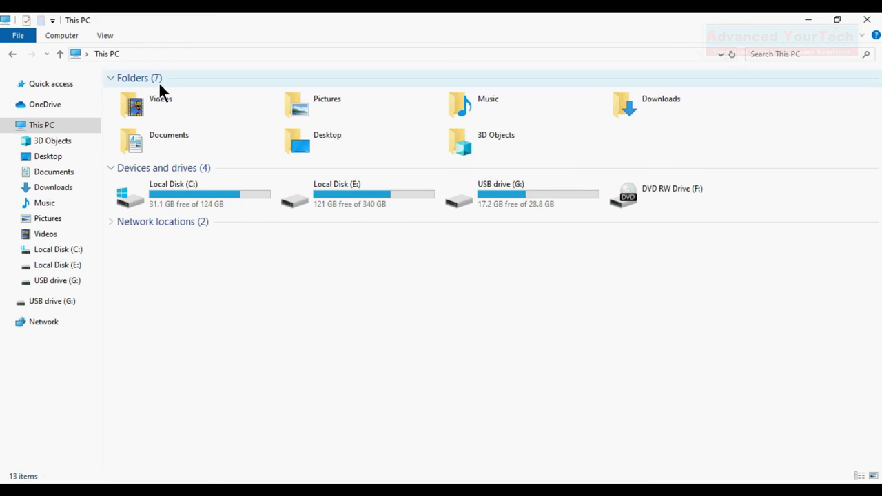
right_click(130, 38)
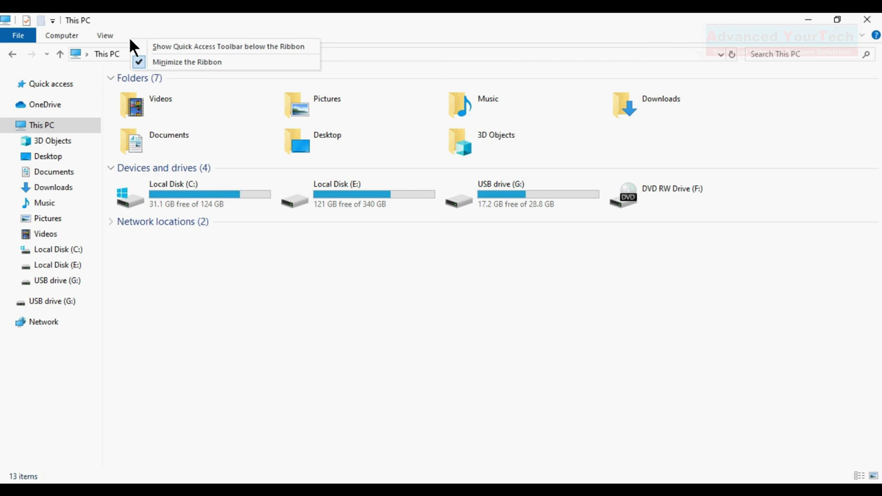
left_click(164, 62)
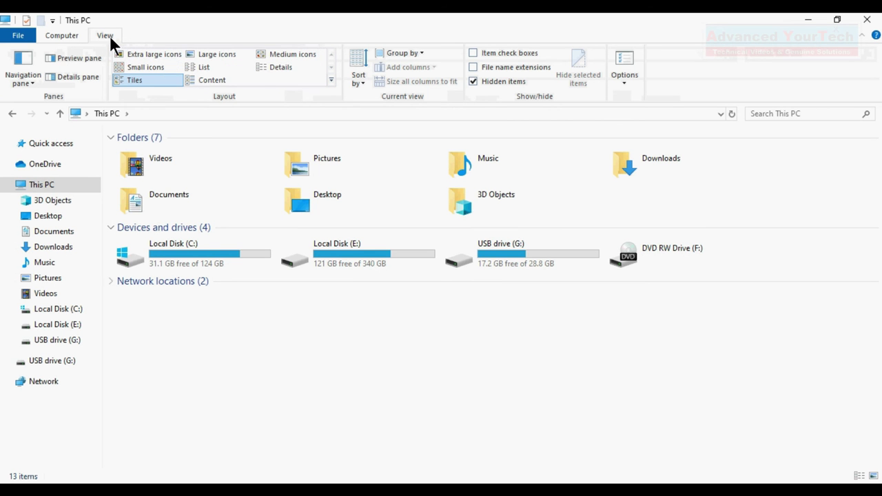
left_click(627, 80)
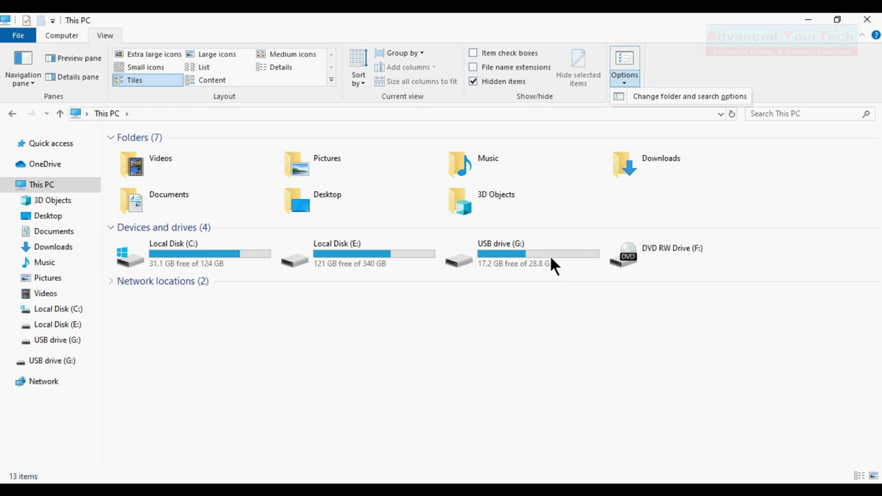
left_click(624, 64)
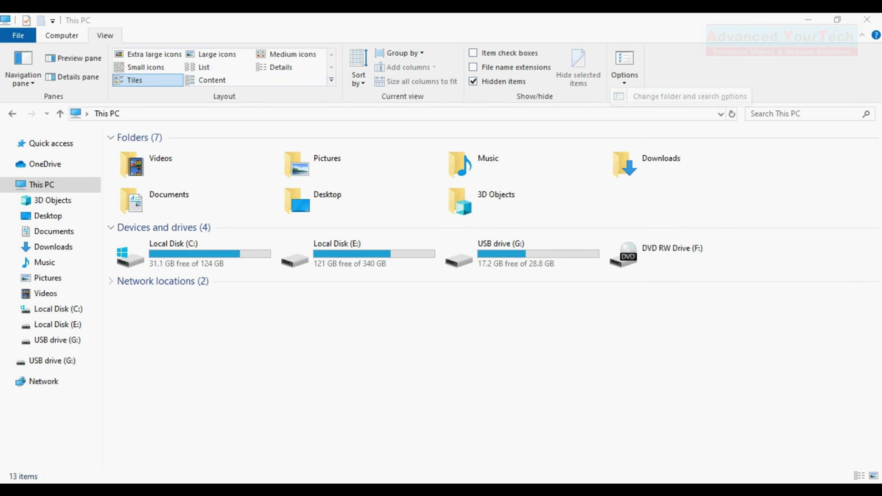
Open File Explorer Options from Control Panel and review the settings for hidden files and protected operating system files.
key("super")
type("contro")
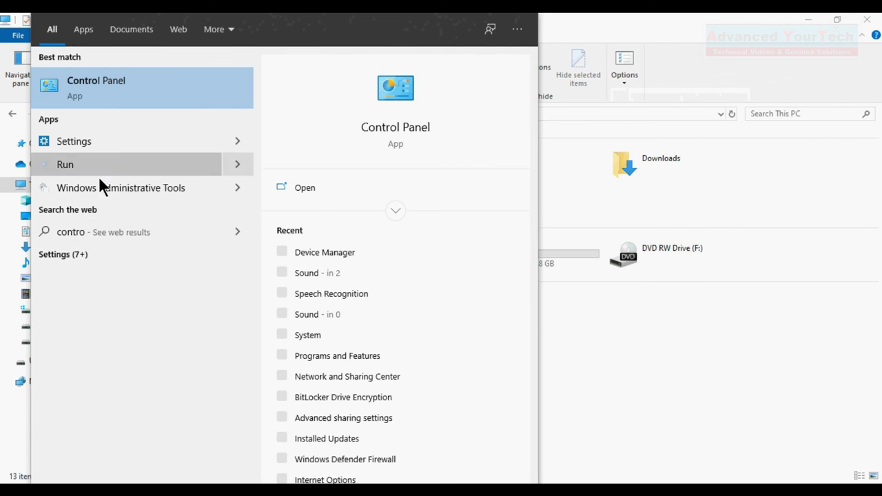
left_click(108, 94)
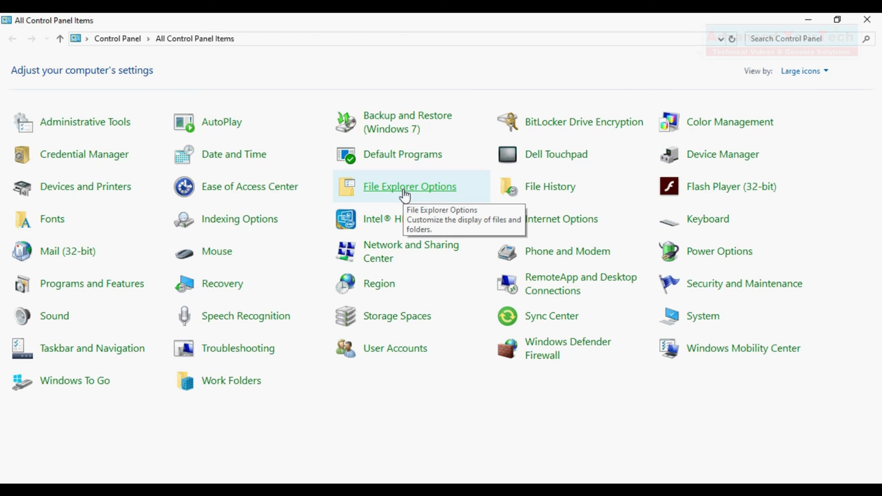
left_click(405, 193)
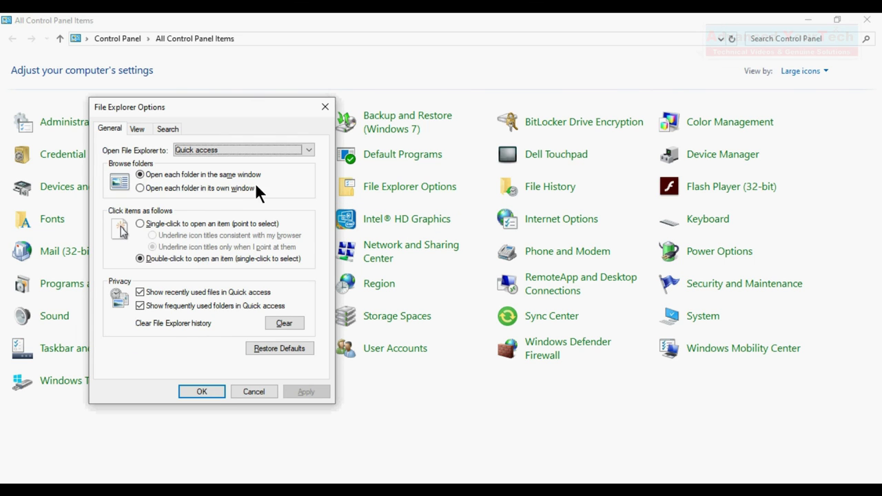
left_click(138, 129)
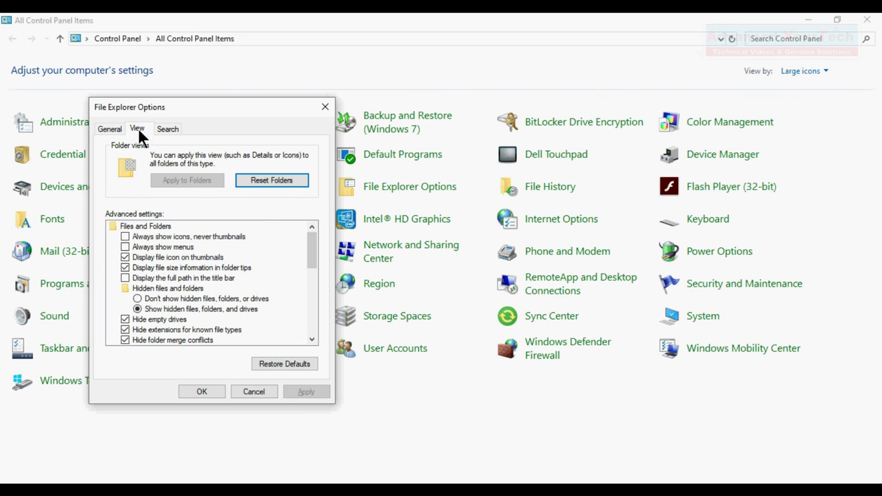
left_click_drag(309, 240, 314, 258)
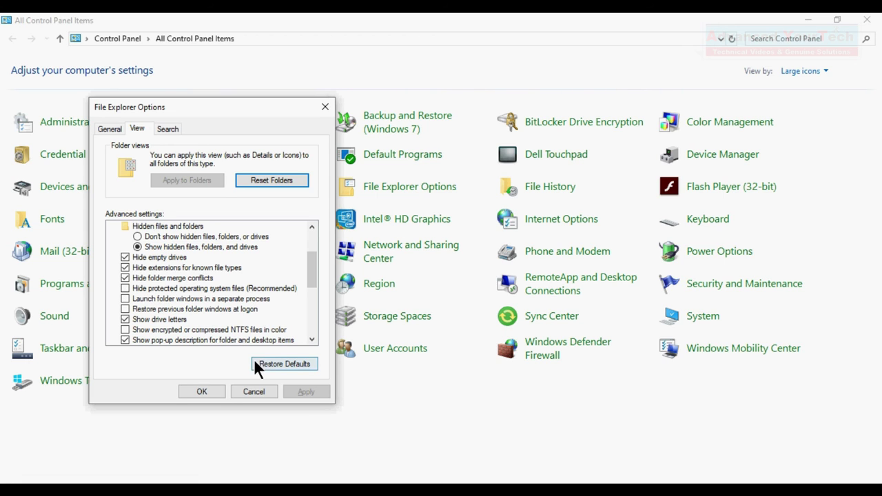
left_click(201, 391)
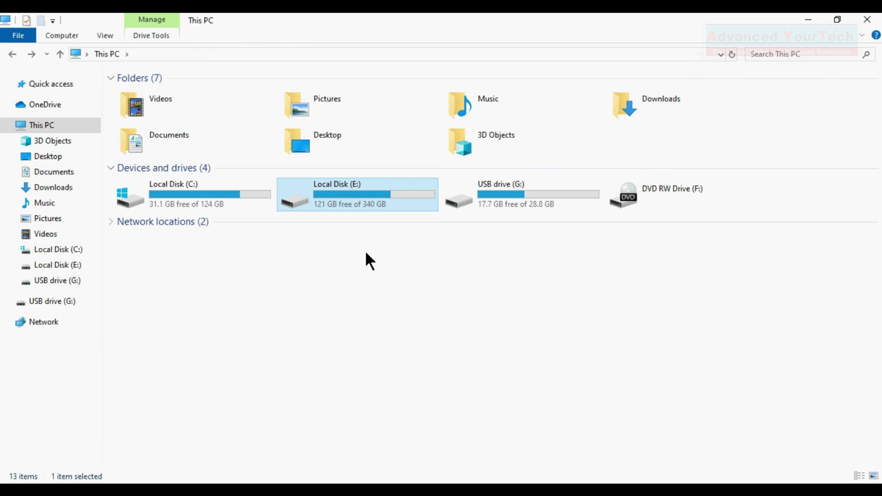